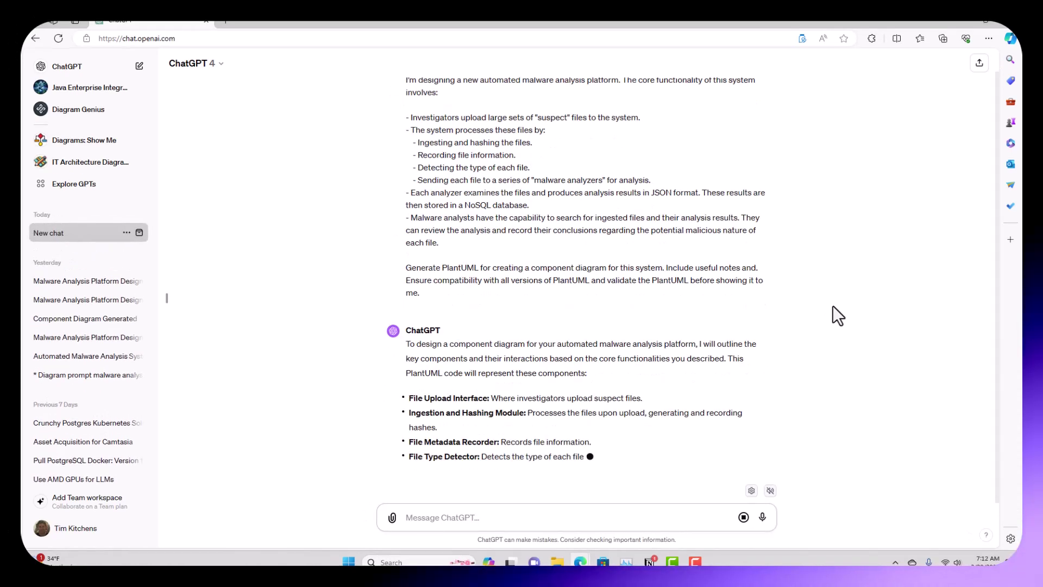
Review the generated component diagram code and open draw.io in a new browser tab.
left_click_drag(996, 363, 1001, 246)
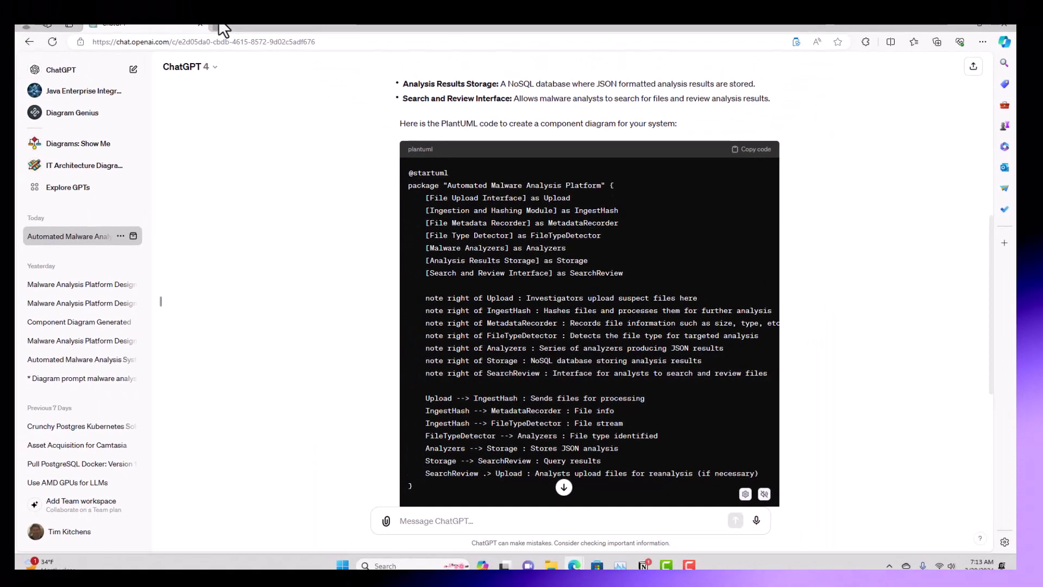
left_click(221, 26)
type("dr")
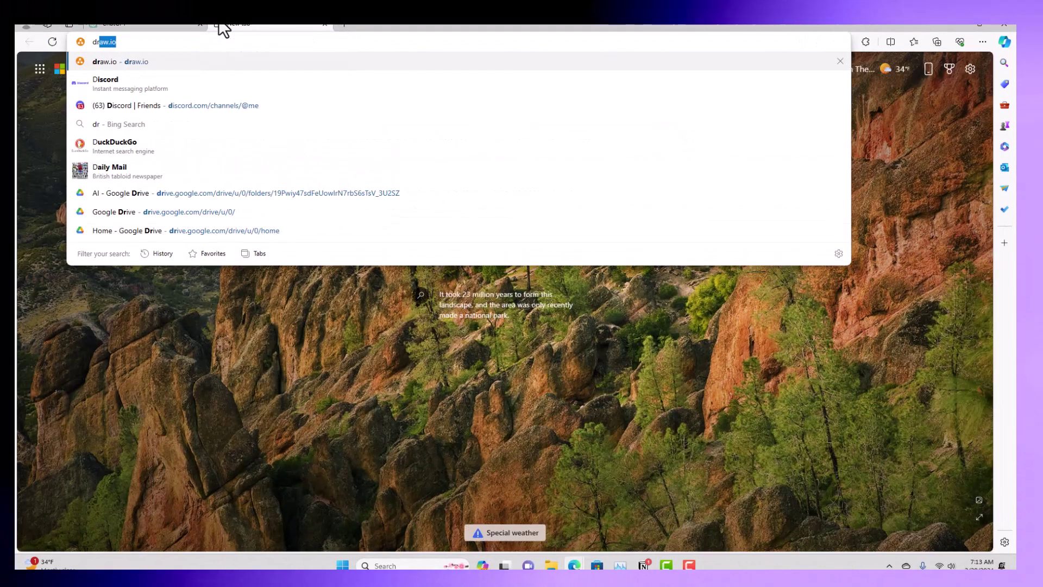
type("aw.io")
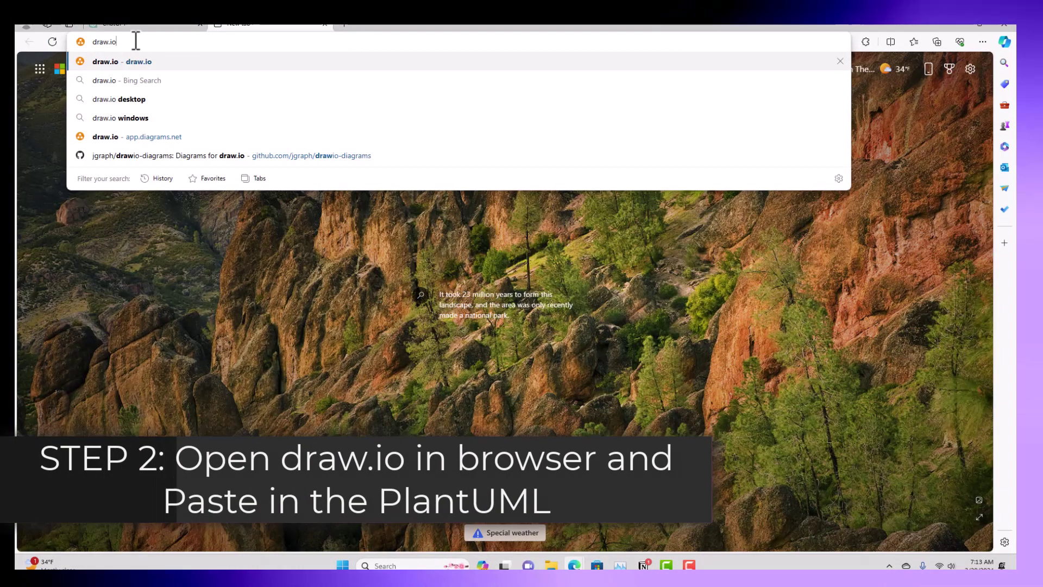
key("Return")
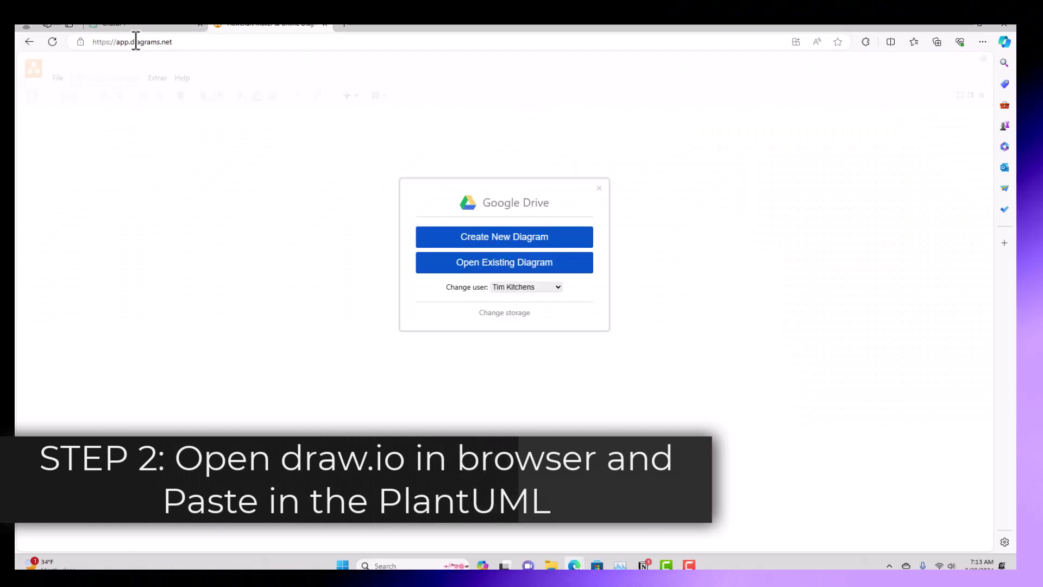
Create a new blank diagram named Untitled Diagram.drawio in the Google Drive root folder.
left_click(569, 246)
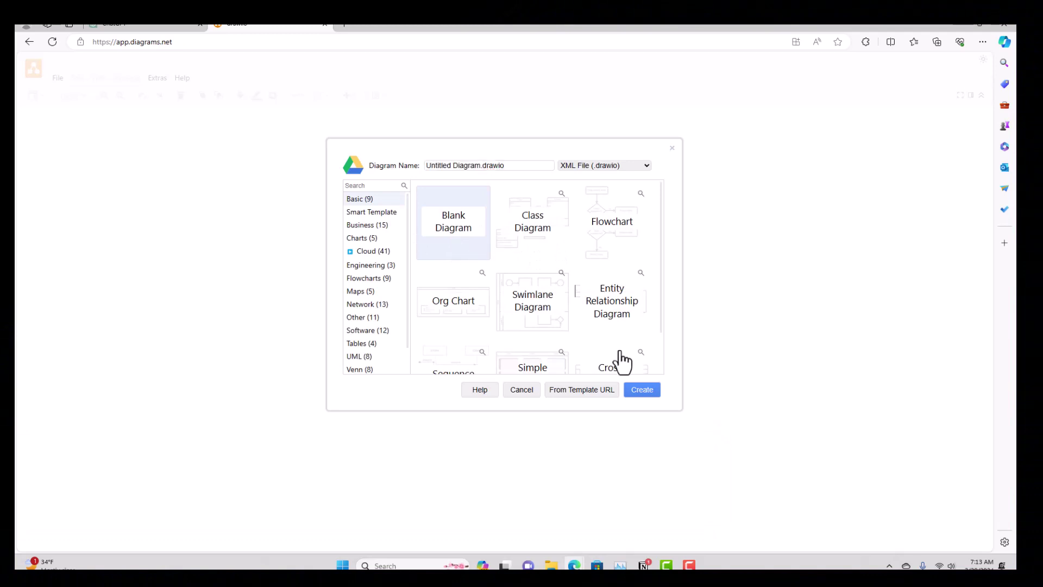
left_click(646, 391)
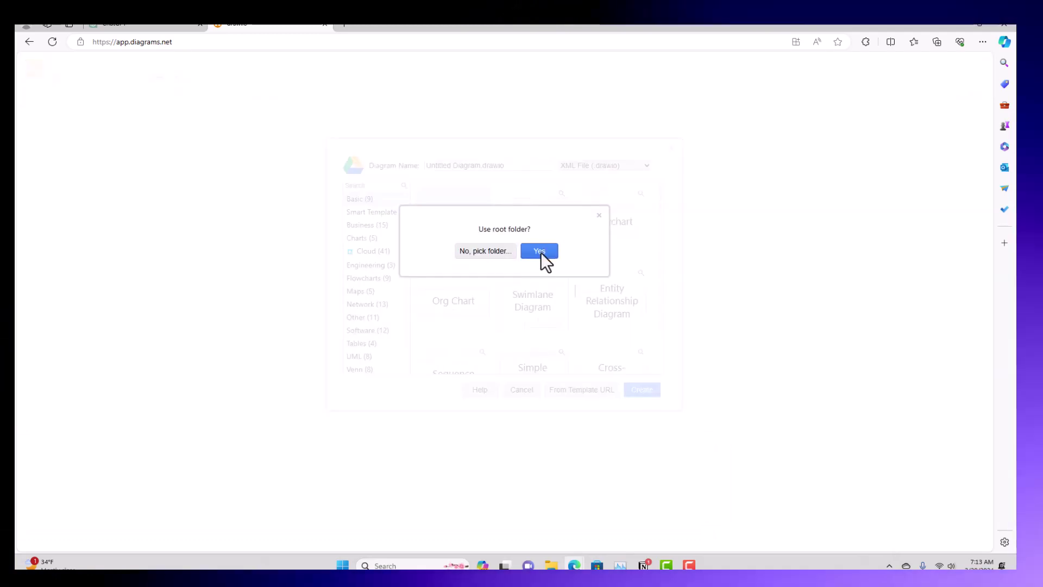
left_click(542, 256)
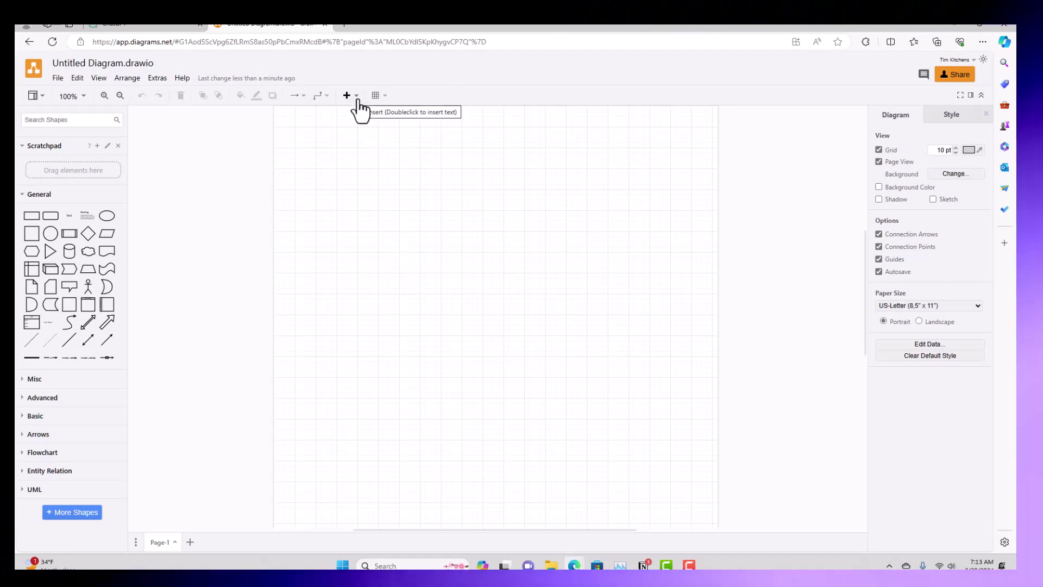
Insert a PlantUML (SVG) diagram, replacing the sample code with the copied Automated Malware Analysis Platform component code.
left_click(357, 98)
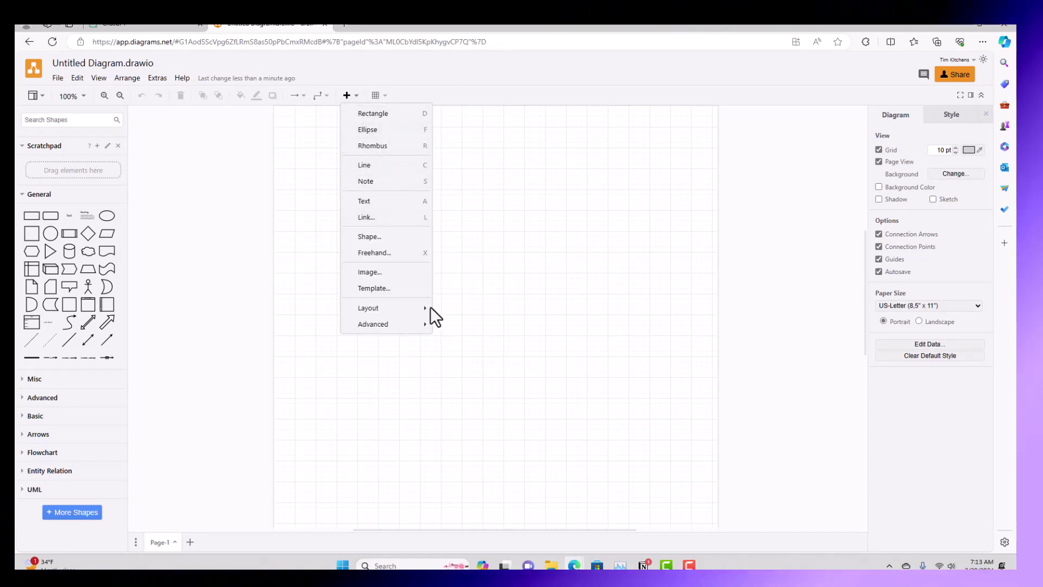
mouse_move(411, 326)
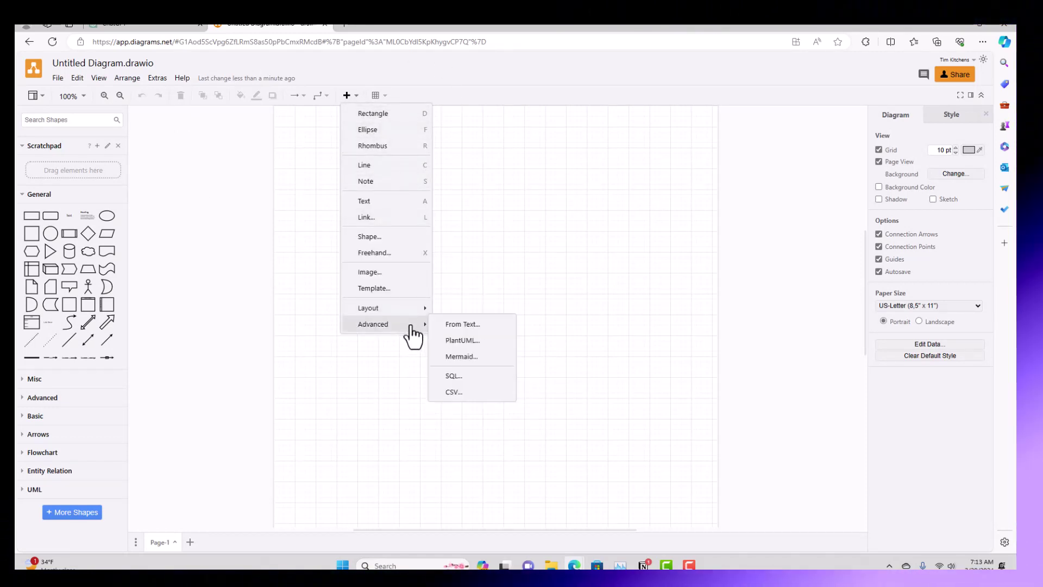
left_click(495, 344)
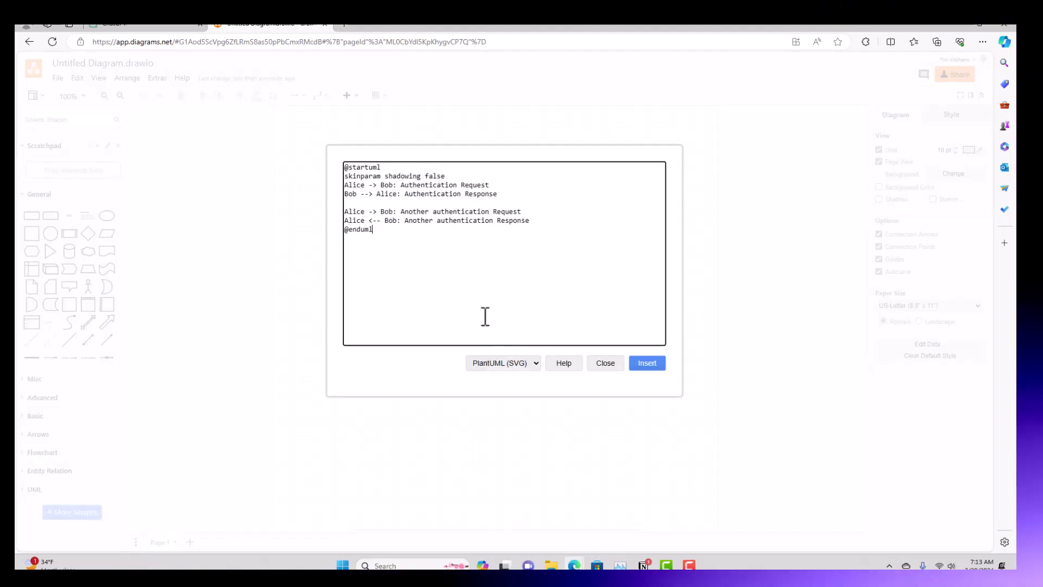
left_click_drag(415, 233, 338, 142)
key("BackSpace")
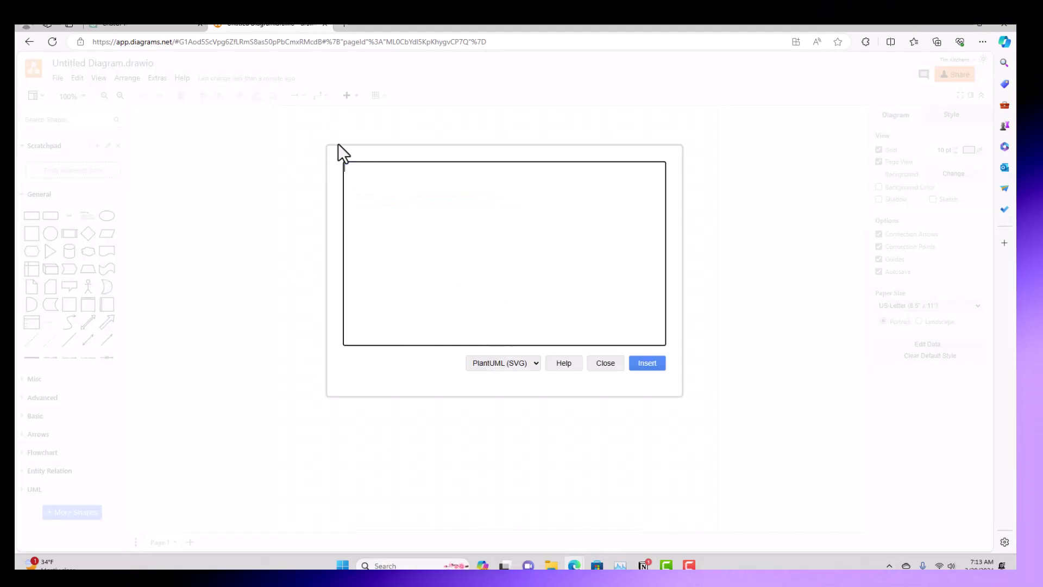
key("ctrl+v")
scroll(443, 220, "up", 10)
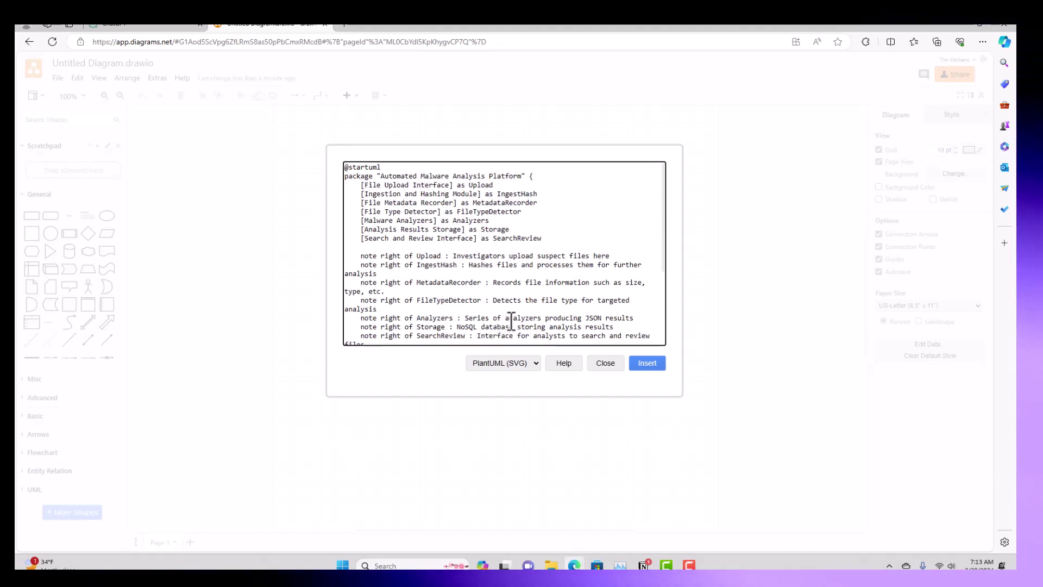
left_click(647, 364)
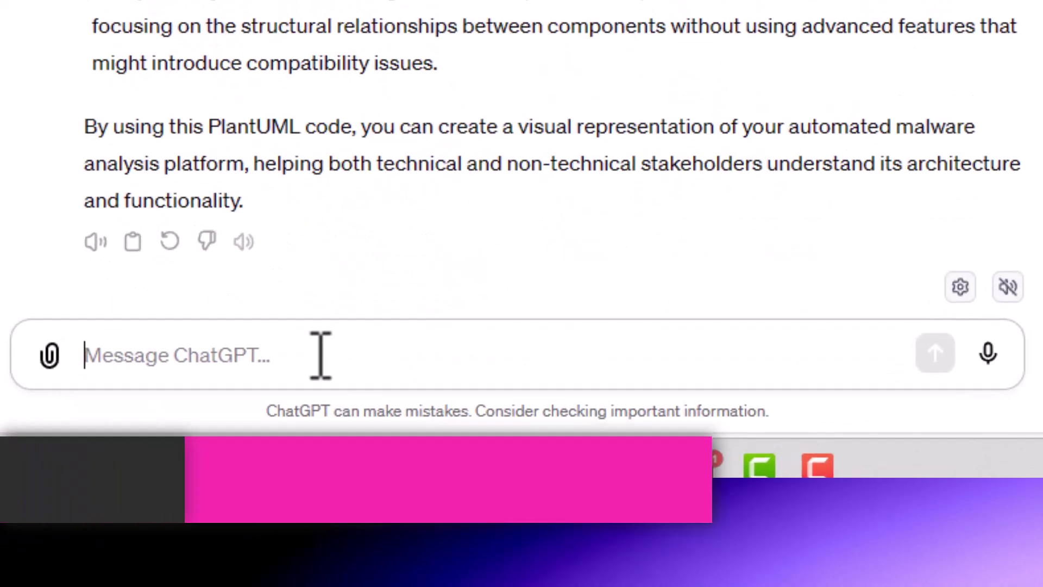
Ask ChatGPT to create a sequence diagram for the malware analysis platform and copy the resulting PlantUML code.
type("c")
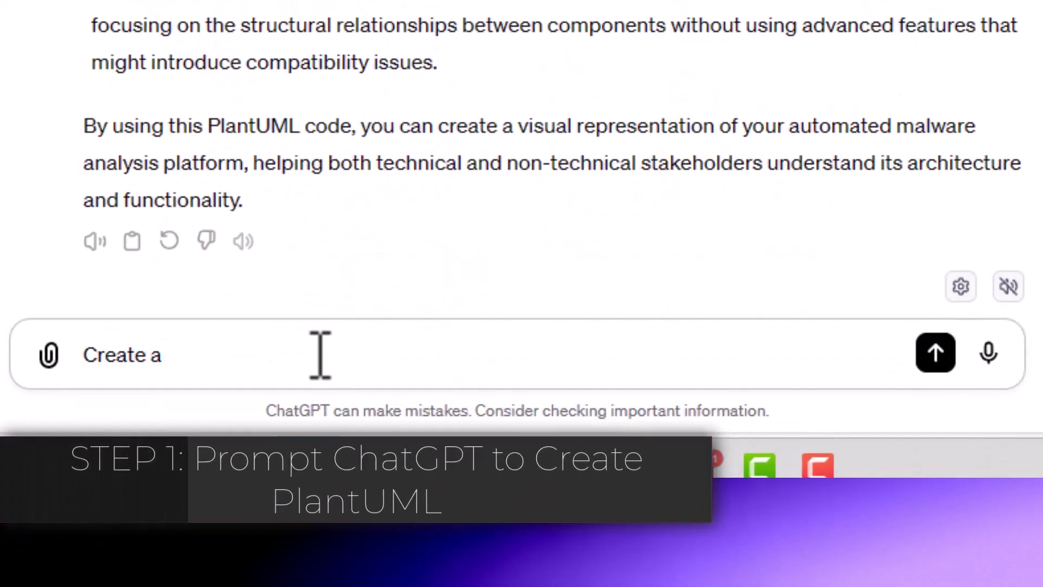
type("reate a sequence di")
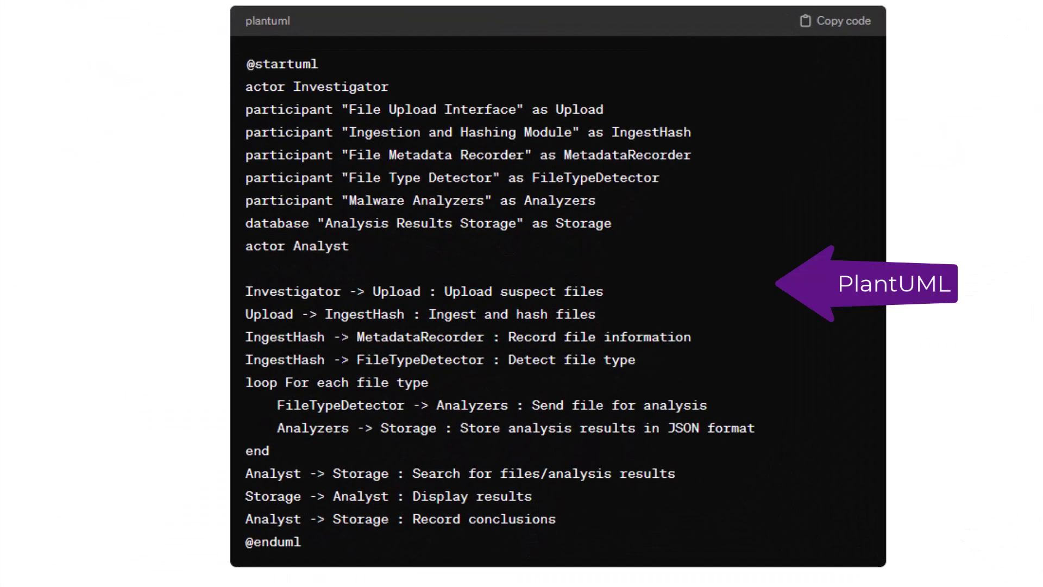
left_click(837, 21)
Start another blank Untitled Diagram.drawio in Google Drive from a new draw.io tab.
left_click(352, 22)
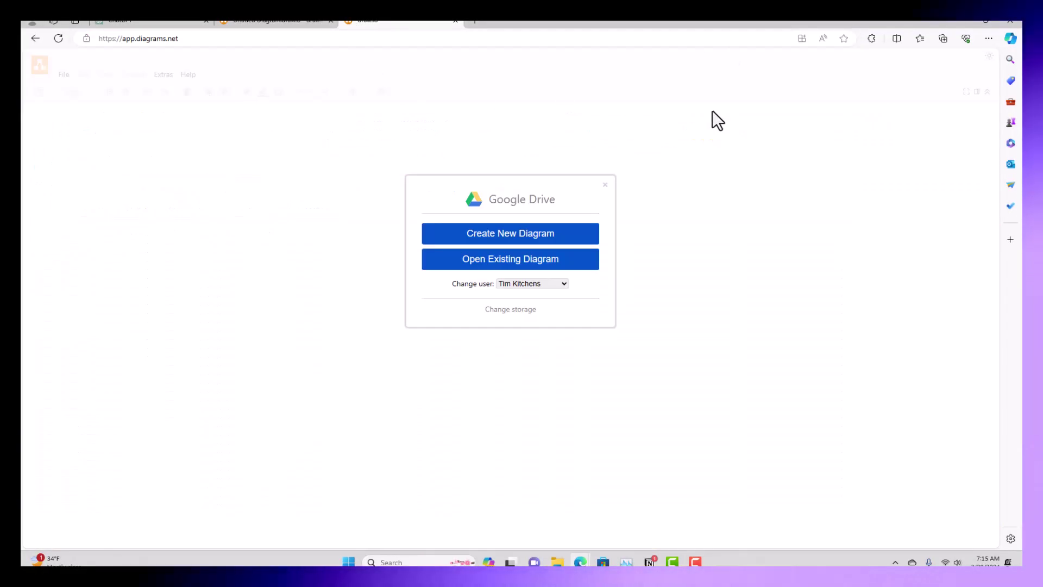
left_click(580, 242)
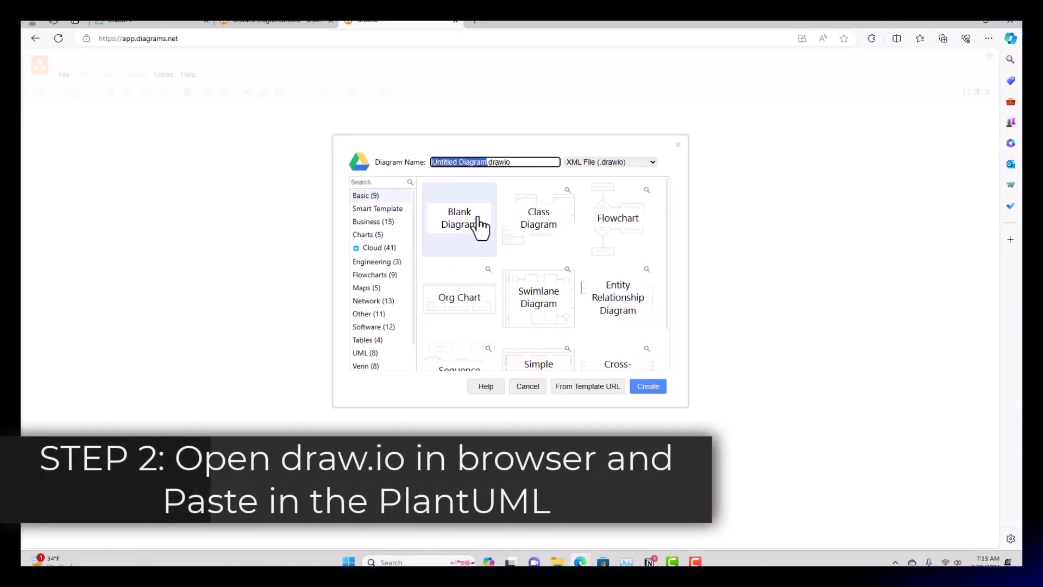
left_click(660, 388)
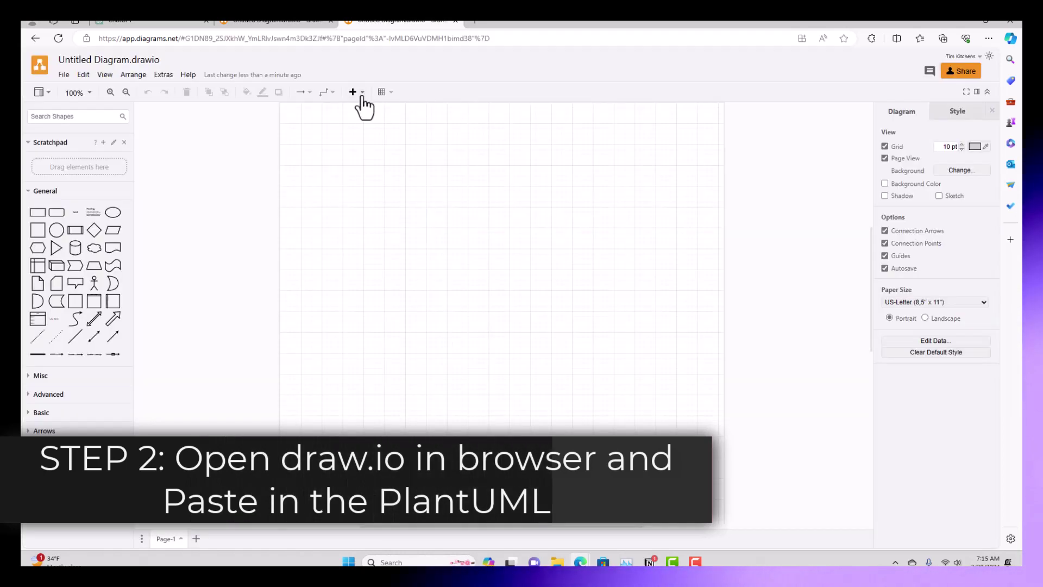
Insert a PlantUML (SVG) diagram, replacing the sample code with the copied sequence code that starts with actor Investigator.
left_click(361, 97)
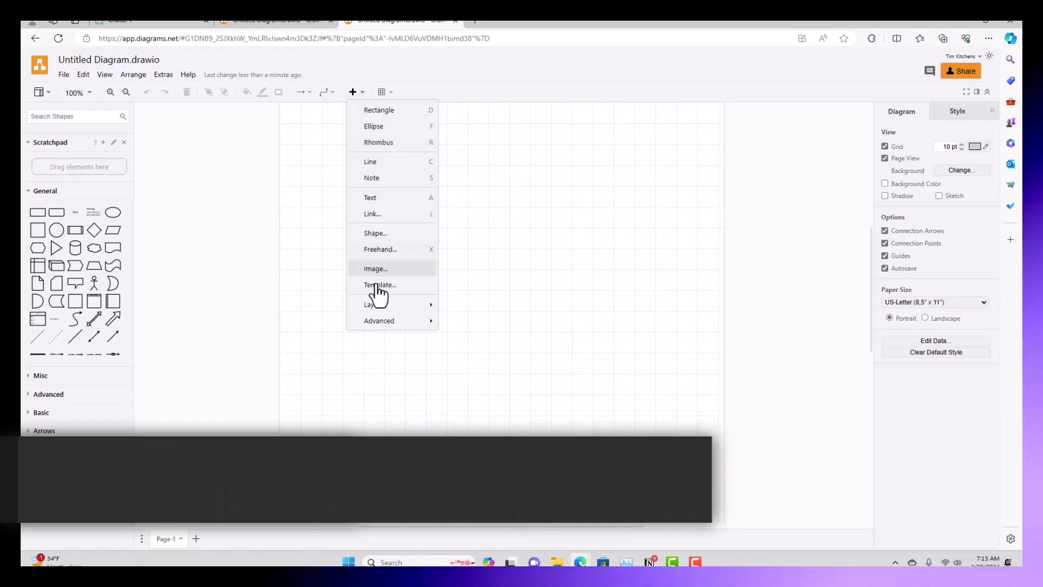
mouse_move(393, 321)
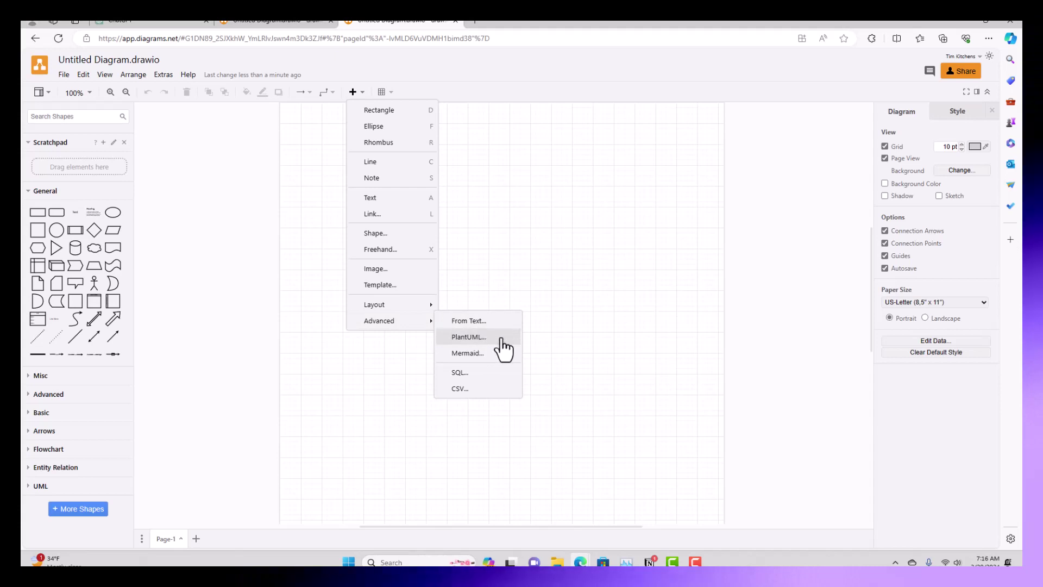
left_click(469, 337)
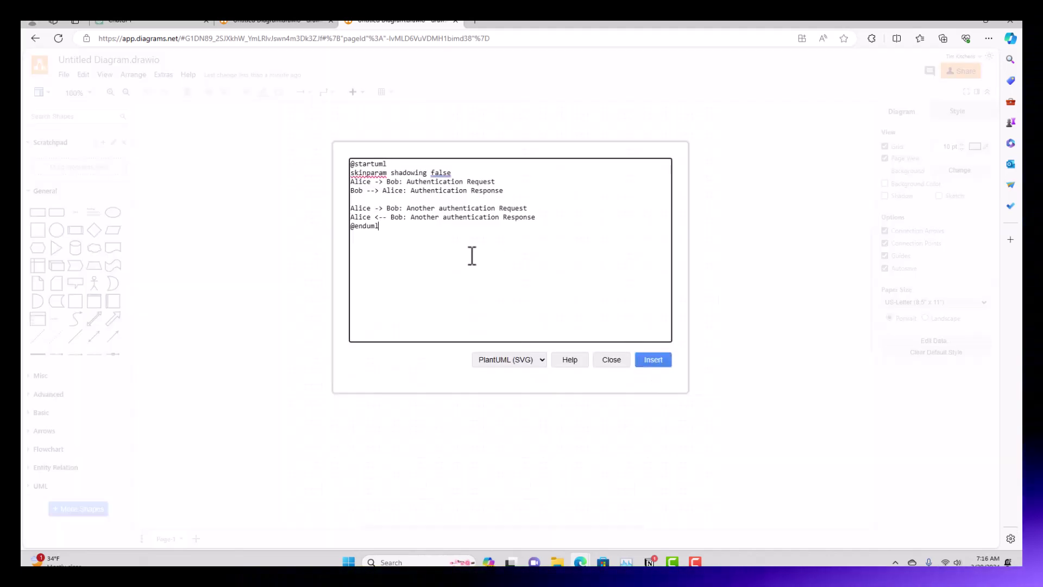
left_click_drag(472, 255, 351, 163)
key("BackSpace")
type("@startuml actor Investigator participant \"File Upload Interface\" as Upload participant \"Ingestion and Hashing Module\" as IngestHash participant \"File Metadata Recorder\" as MetadataRecorder participant \"File Type Detector\" as FileTypeDetector participant \"Malware Analyzers\" as Analyzers database \"Analysis Results Storage\" as Storage actor Analyst  Investigator -> Upload : Upload suspect files Upload -> IngestHash : Ingest and hash files IngestHash -> MetadataRecorder : Record file information IngestHash -> FileTypeDetector : Detect file type loop For each file type     FileTypeDetector -> Analyzers : Send file for analysis     Analyzers -> Storage : Store analysis results in JSON format end Analyst -> Storage : Search for files/analysis results Storage -> Analyst : Display results Analyst -> Storage : Record conclusions @enduml")
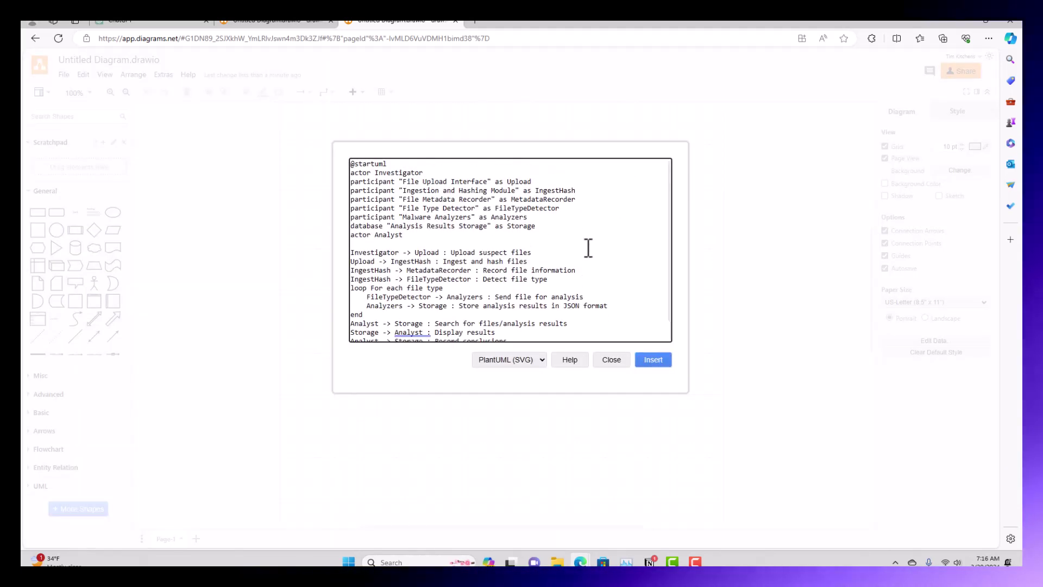
scroll(412, 258, "down", 3)
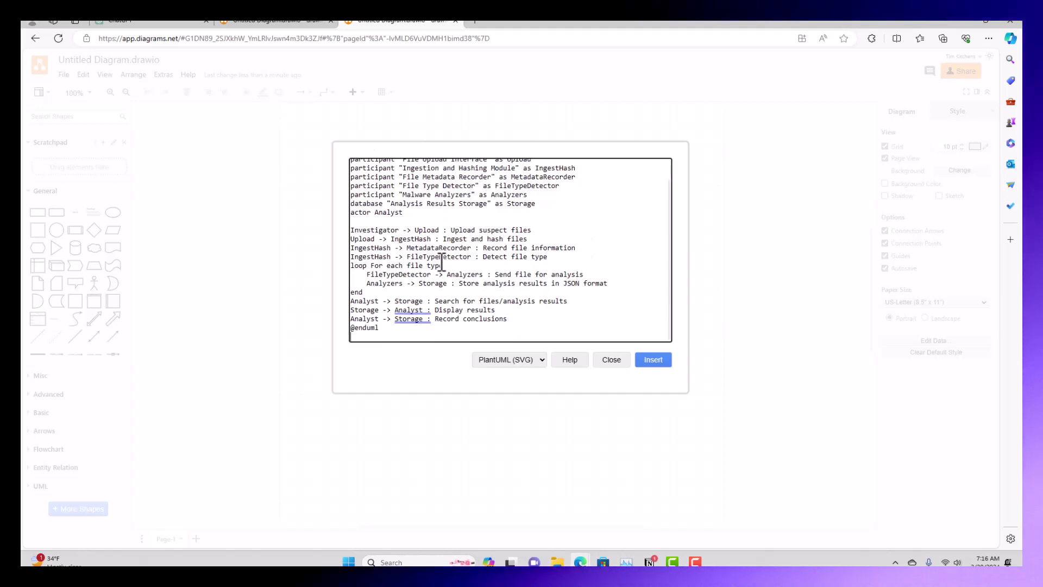
left_click(653, 360)
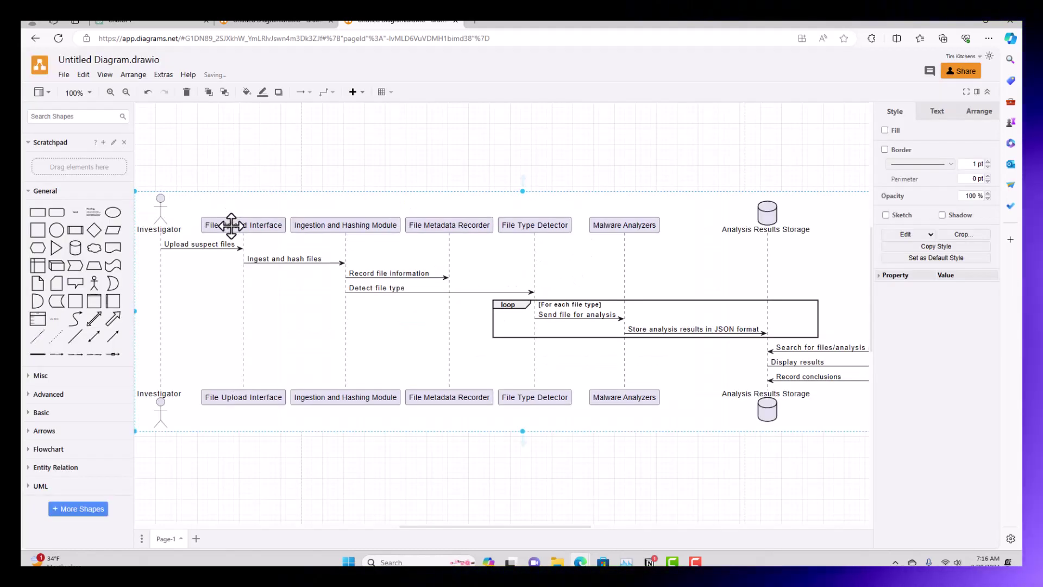
mouse_move(582, 526)
left_mouse_down()
mouse_move(616, 527)
mouse_move(561, 526)
left_mouse_up()
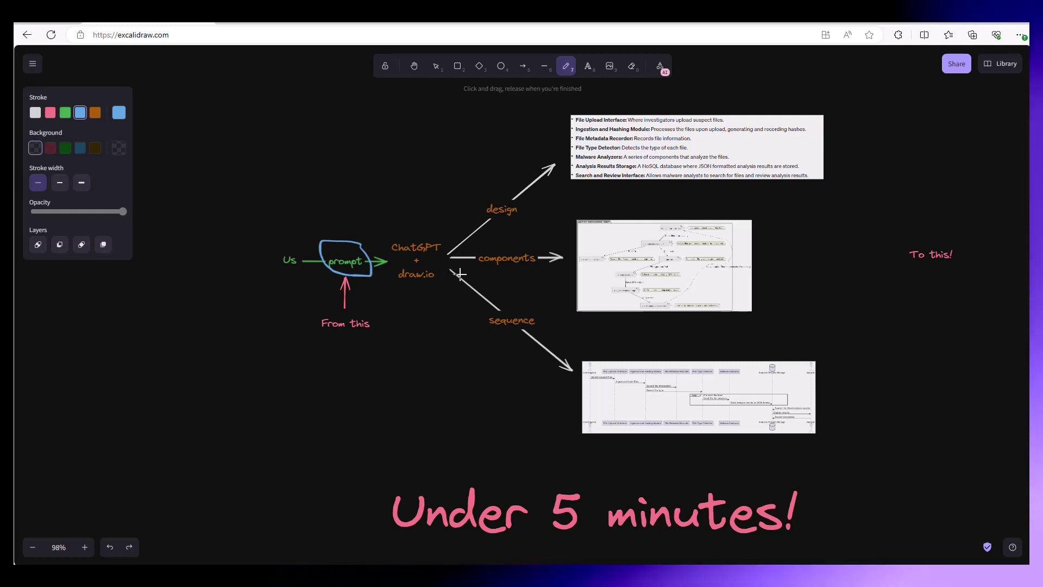
Switch to the Excalidraw whiteboard and draw a freehand blue stroke by the sequence diagram image.
left_click_drag(851, 447, 798, 477)
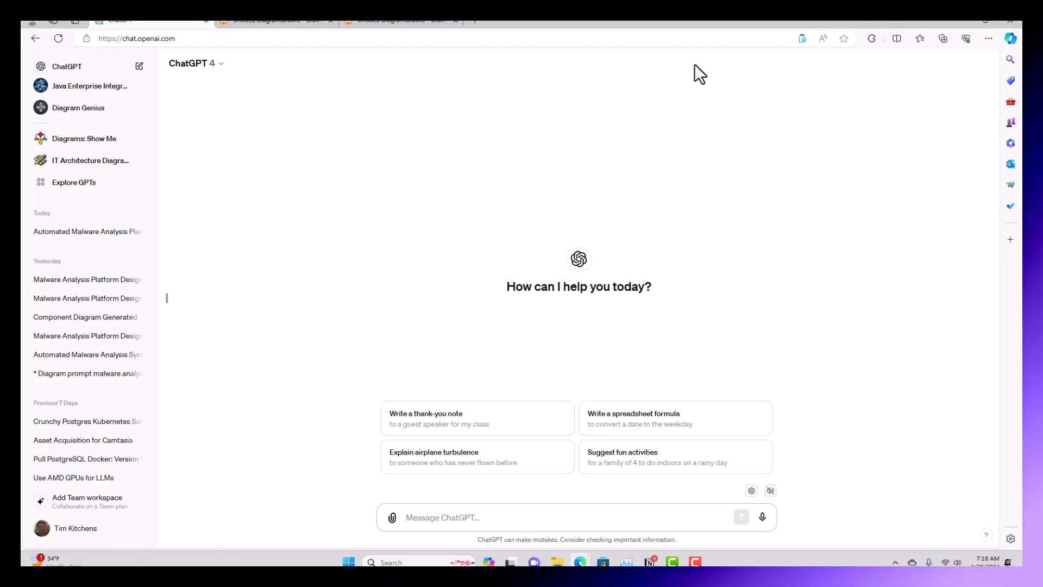
Attach github-repo-viewer-main.zip to a new ChatGPT chat and send "Generate PlantUML for creating a component diagram for this code repository".
left_click(392, 517)
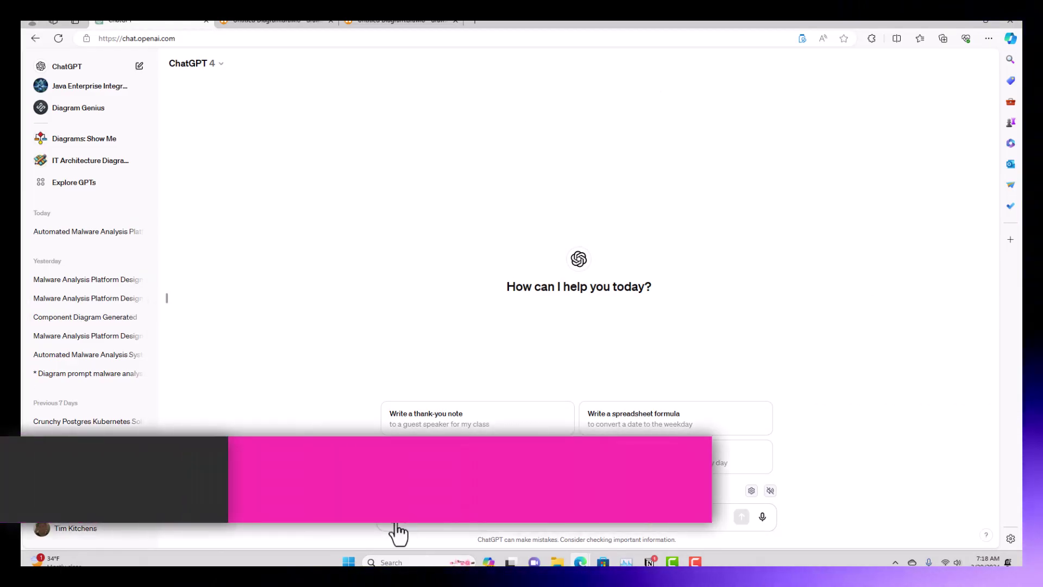
left_click(201, 98)
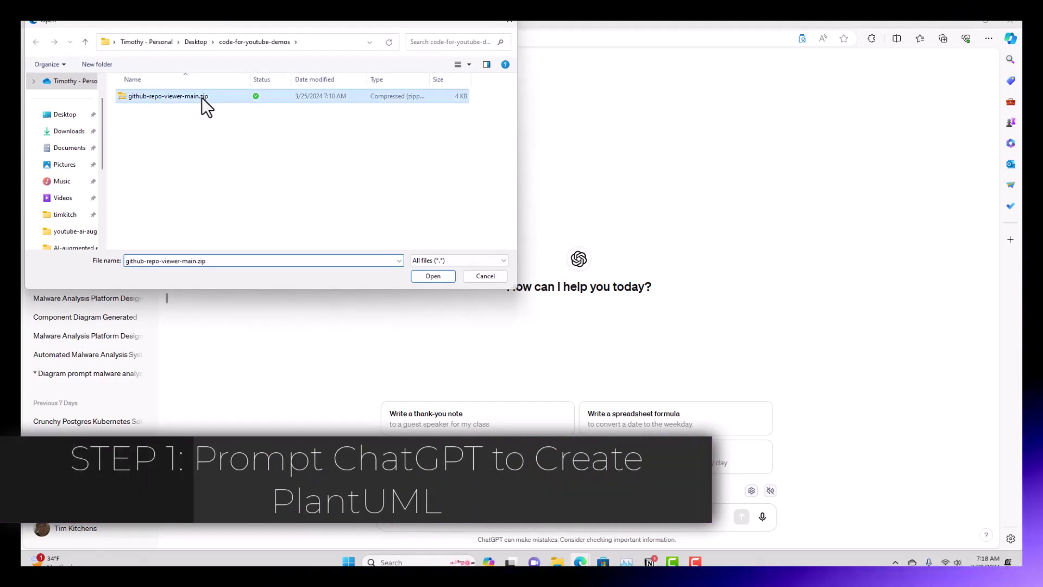
left_click(433, 276)
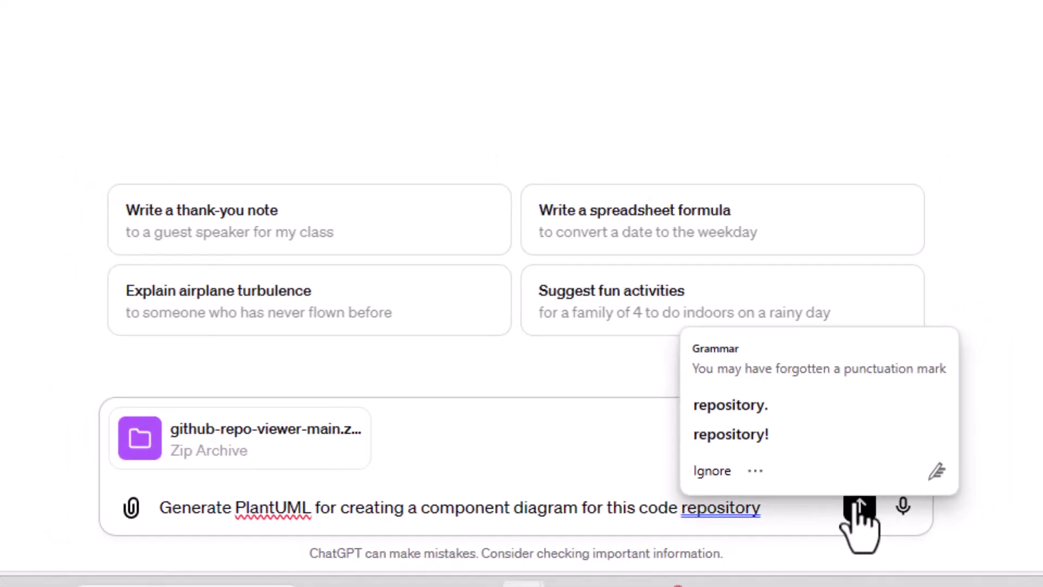
left_click(893, 502)
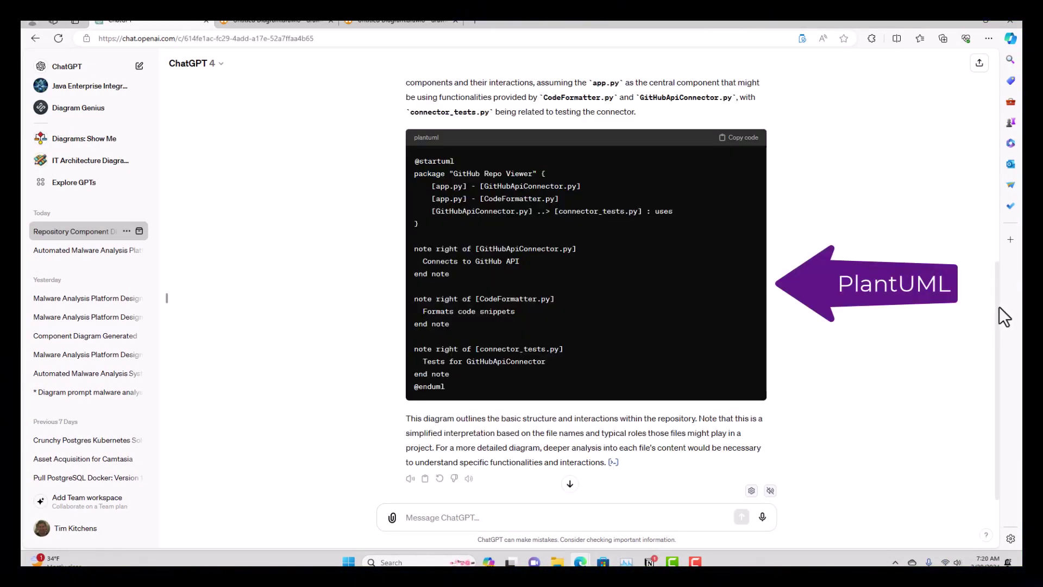
Copy the GitHub Repo Viewer PlantUML code and insert it as PlantUML (SVG) in a new draw.io diagram.
left_click_drag(999, 307, 970, 172)
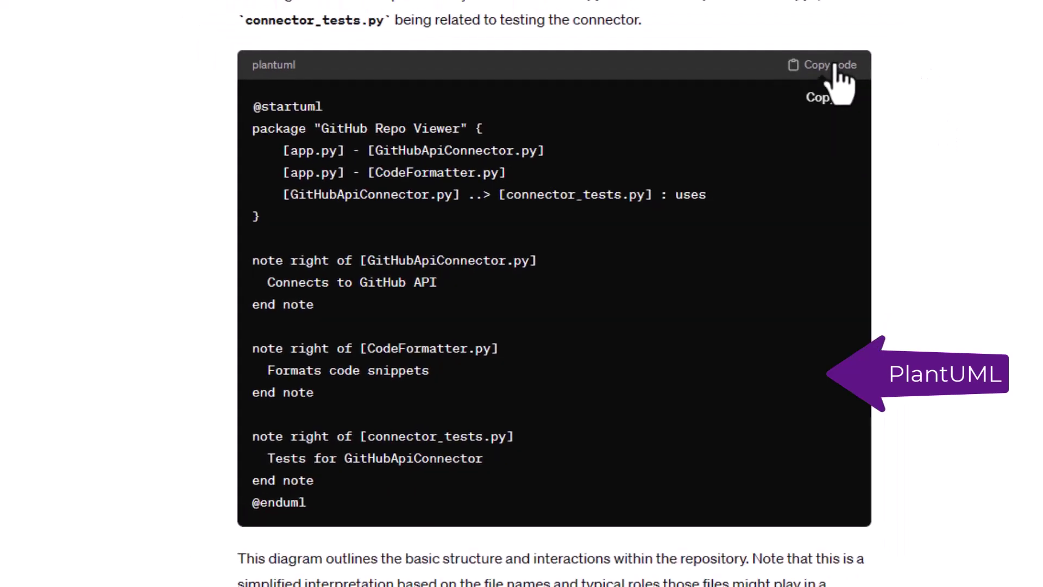
left_click(785, 218)
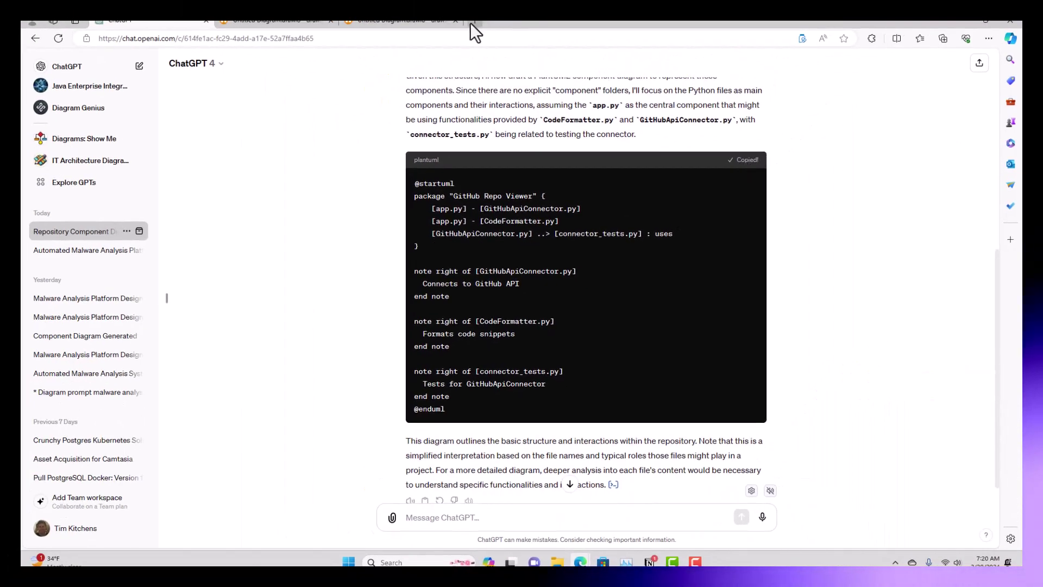
left_click(472, 21)
type("draw.io")
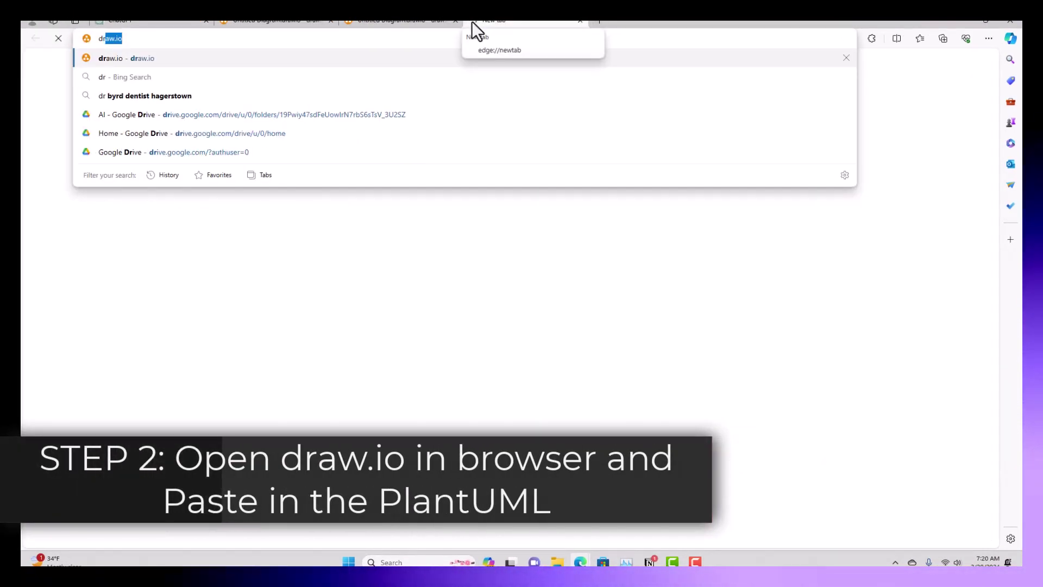
key("Return")
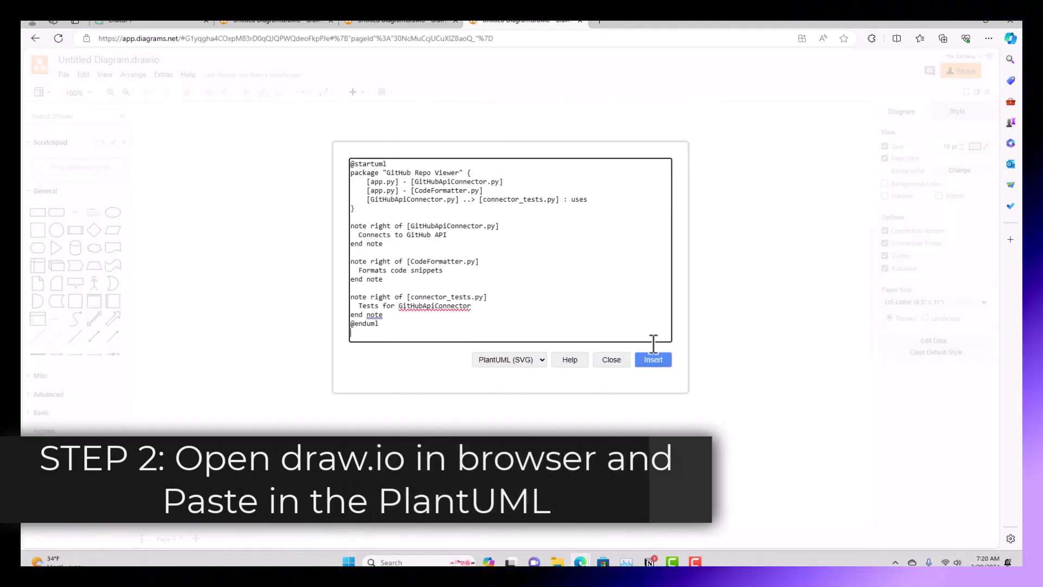
left_click(652, 357)
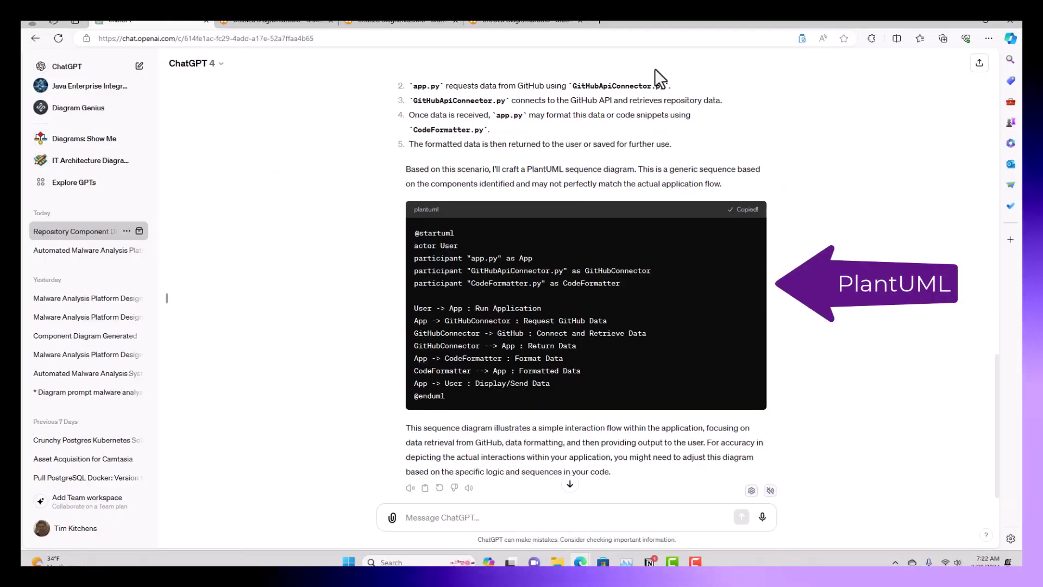
Open draw.io in a new browser tab and create a new blank diagram named Untitled Diagram.drawio.
left_click(601, 21)
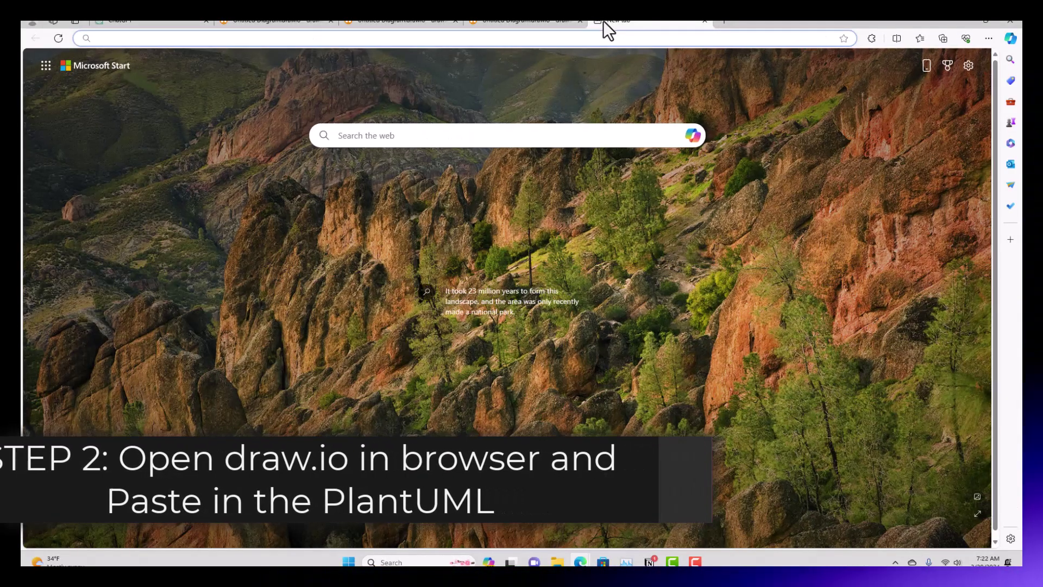
type("draw.io")
key("Return")
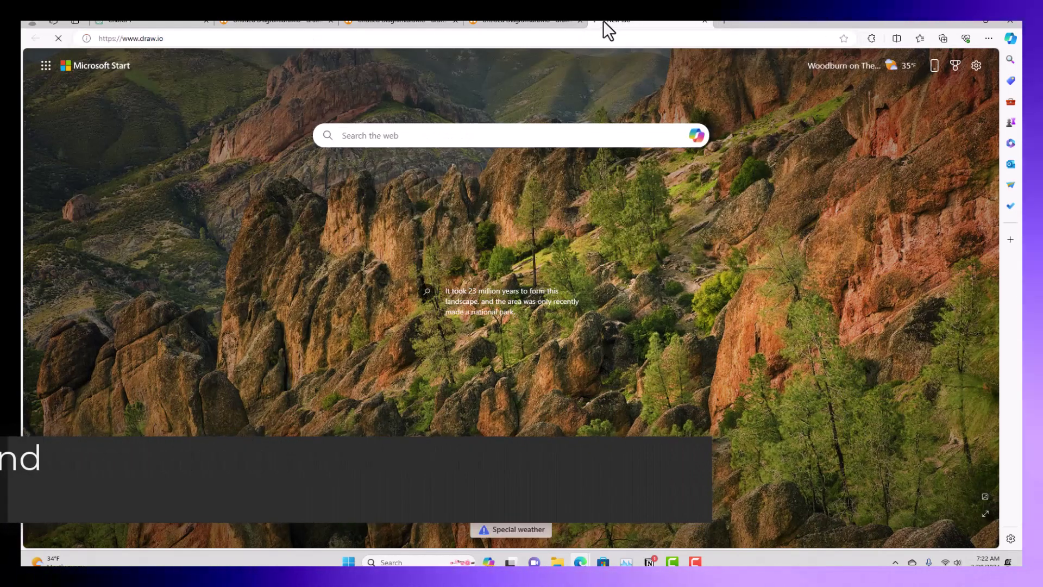
left_click(547, 231)
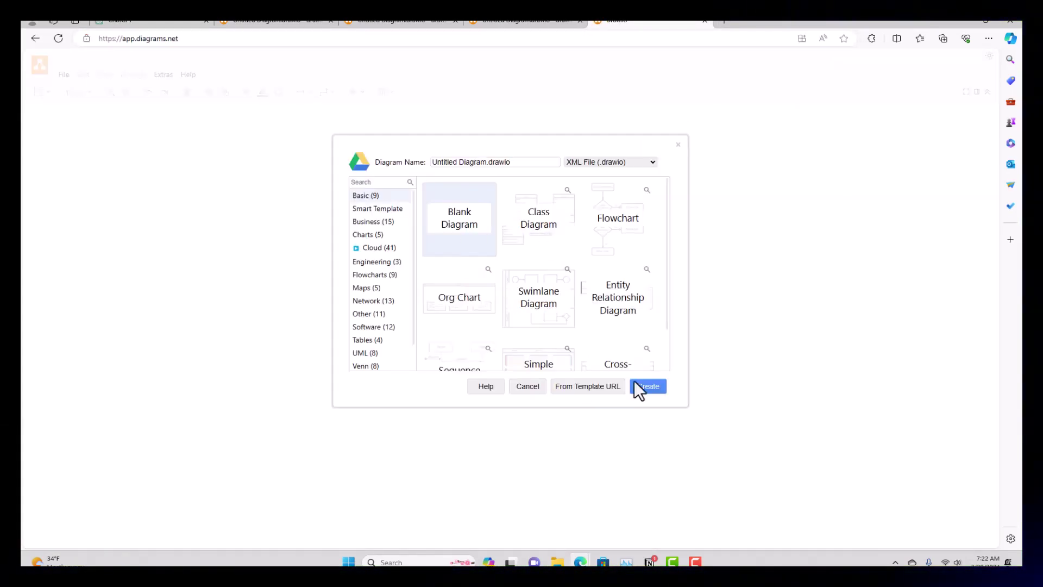
left_click(637, 386)
Insert a PlantUML (SVG) diagram, replacing the sample code with the copied sequence code for User, app.py, GitHubApiConnector.py and CodeFormatter.py.
left_click(353, 92)
mouse_move(388, 322)
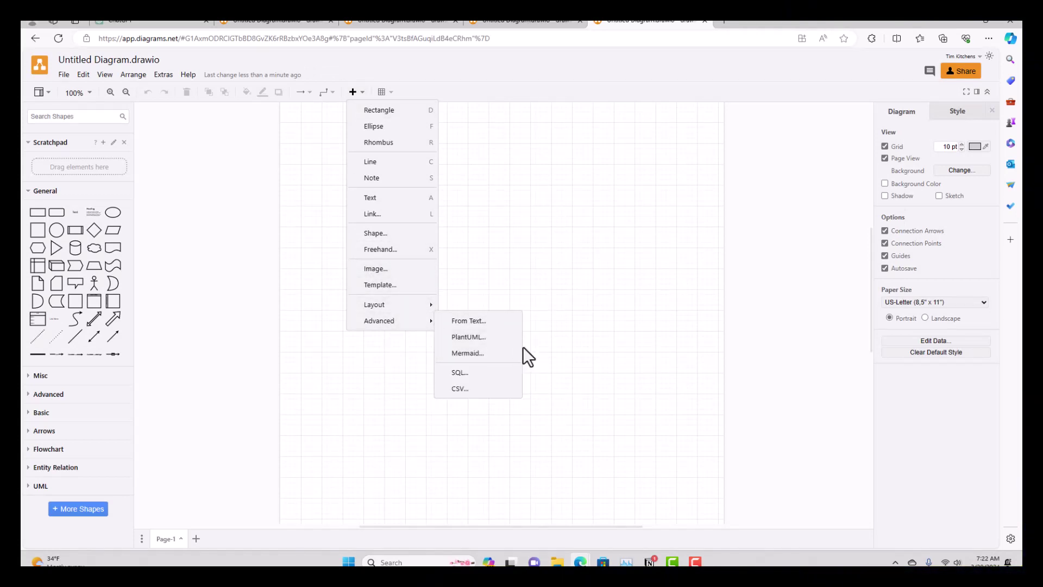
left_click(504, 338)
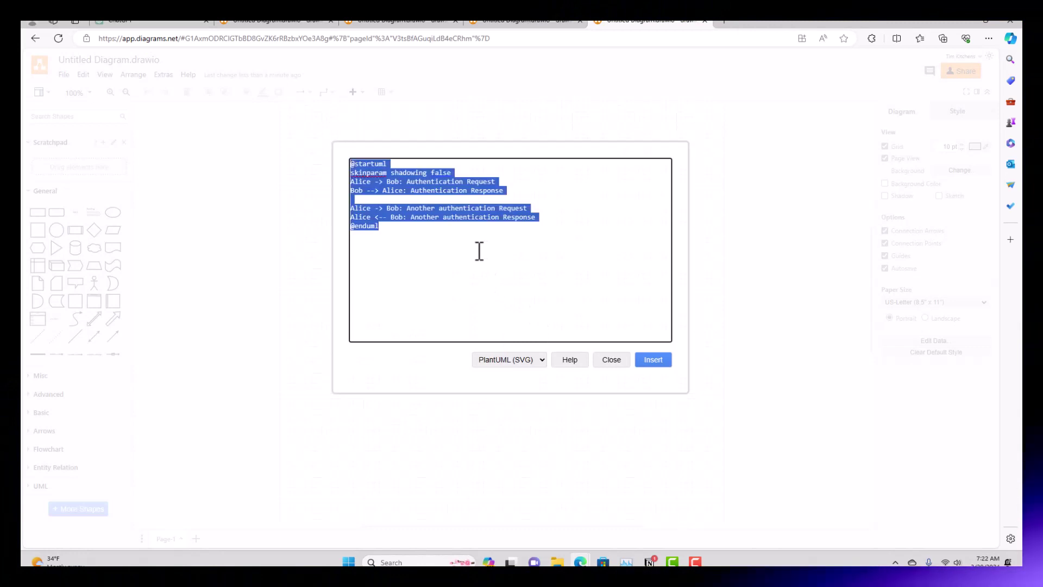
key("ctrl+v")
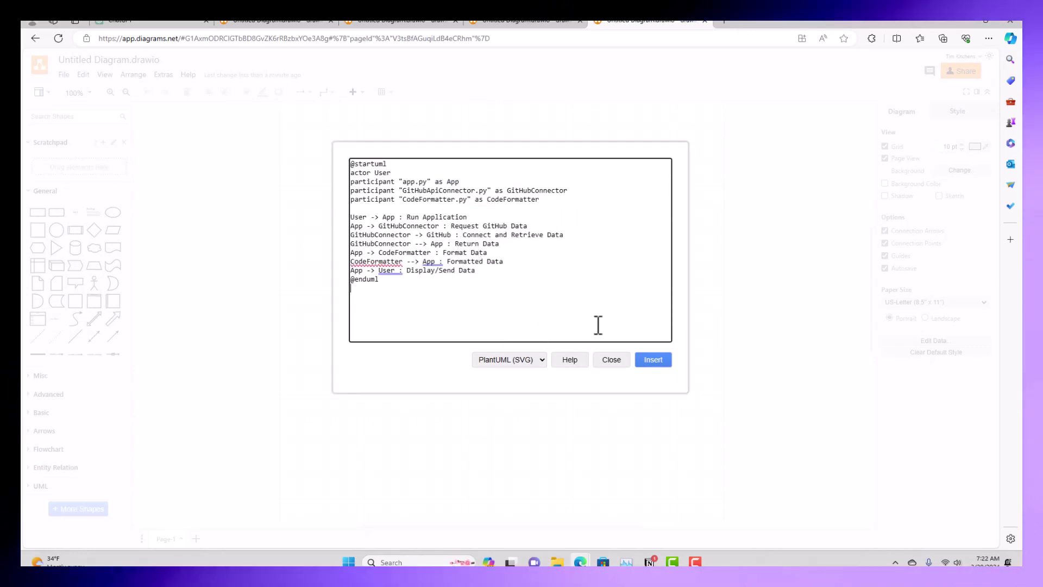
left_click(650, 358)
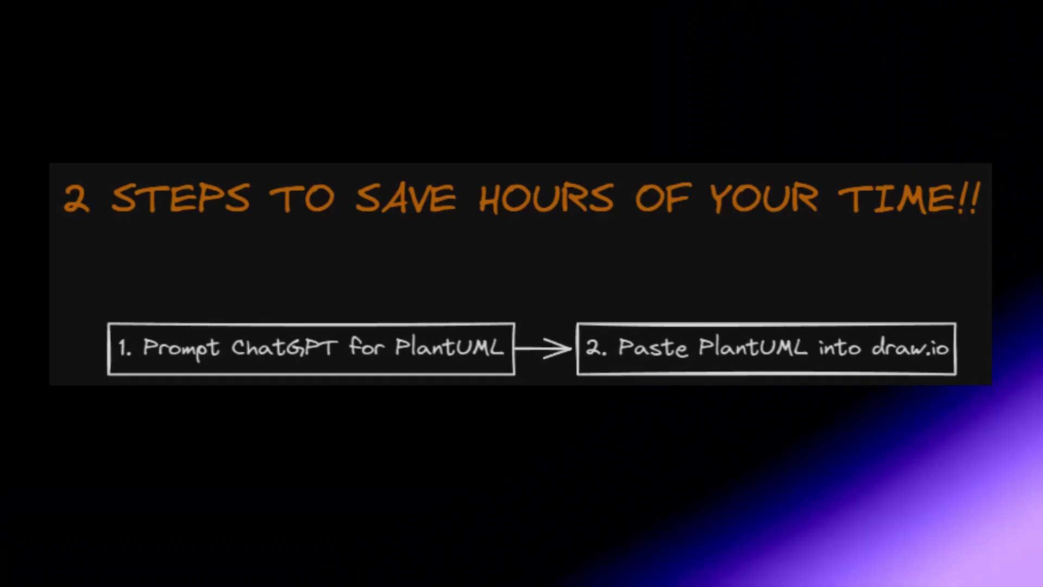